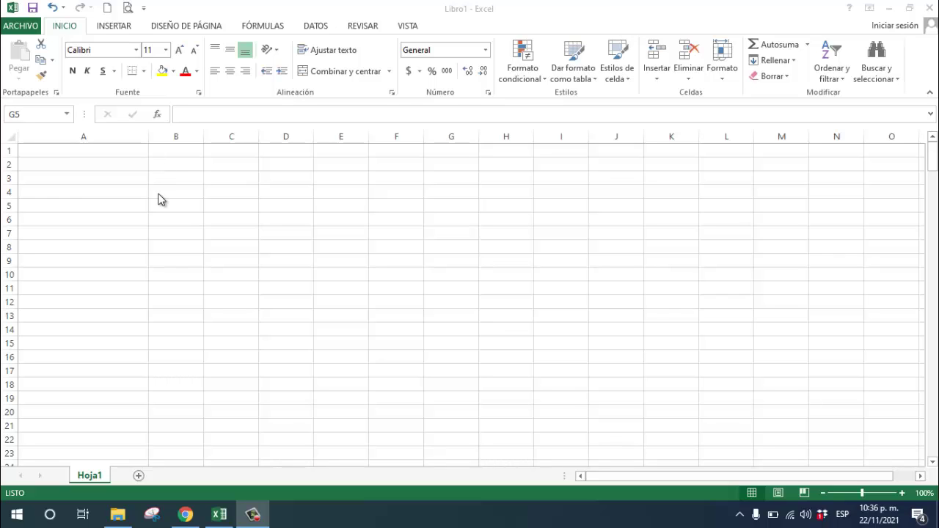
Enter 1 in cell A1 and fill it down column A to row 19 as copies
click(127, 154)
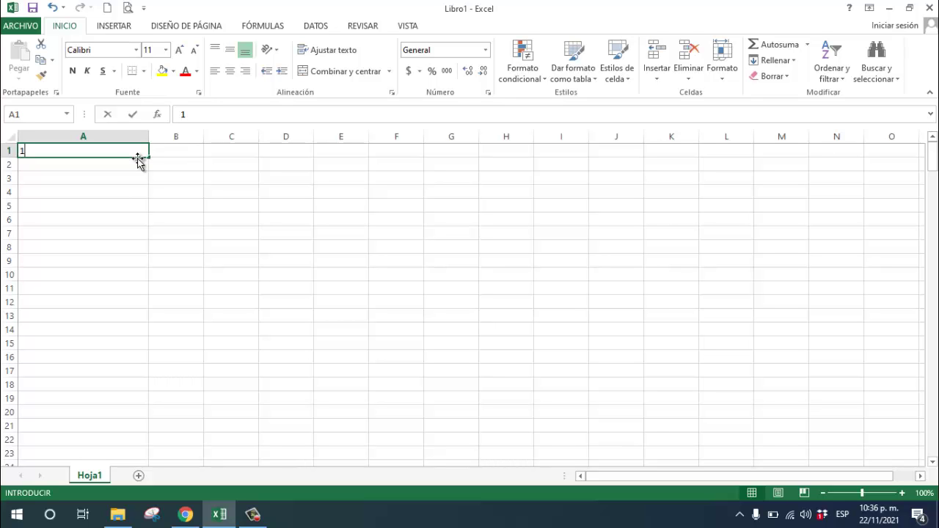
key(Return)
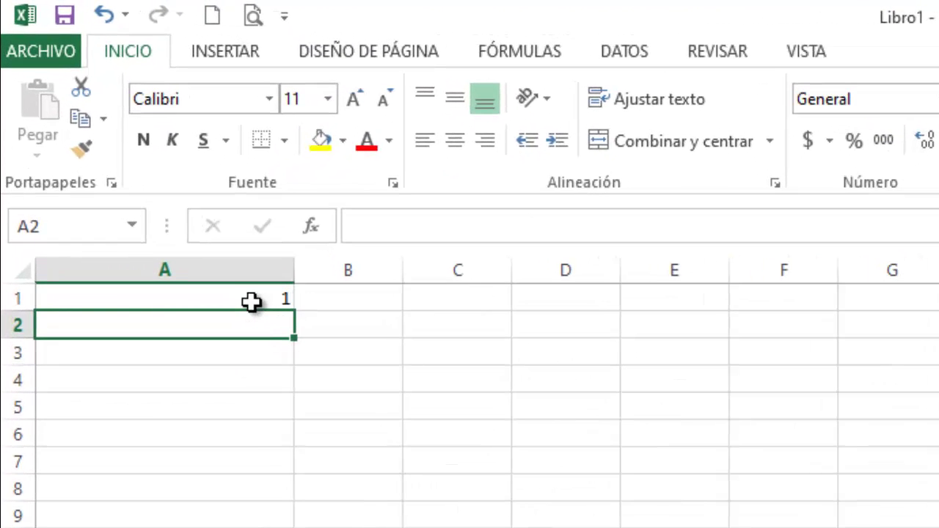
click(257, 298)
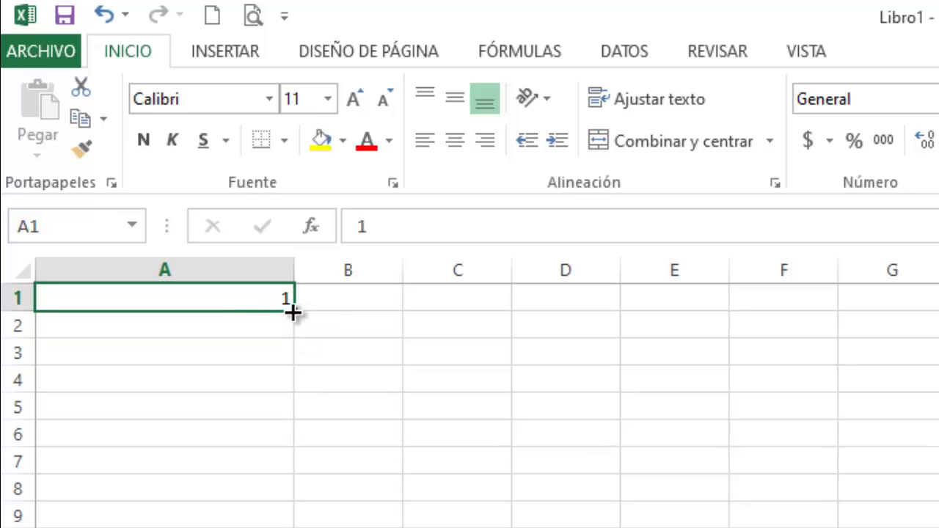
drag(292, 313, 286, 522)
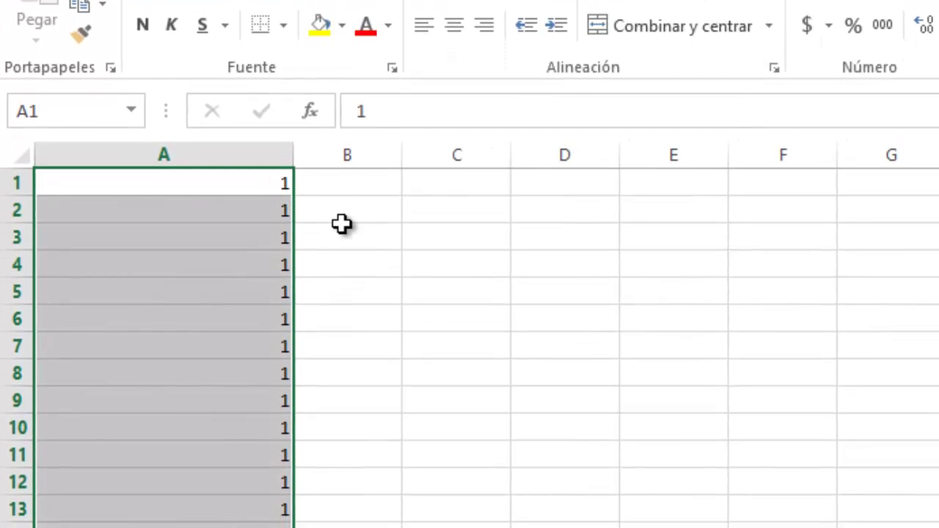
Enter 1 in cell B1 and 2 in cell B2
drag(366, 184, 365, 210)
click(367, 176)
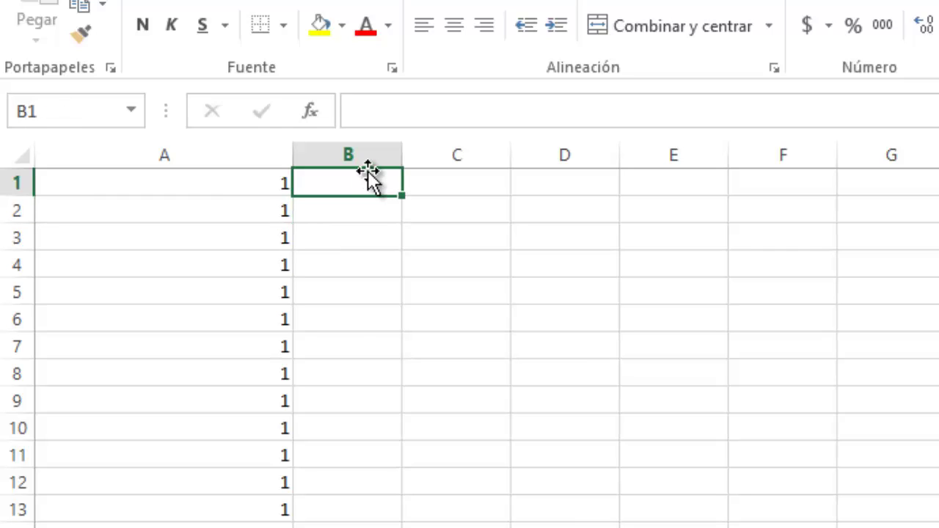
text(1)
key(Return)
text(2)
key(Return)
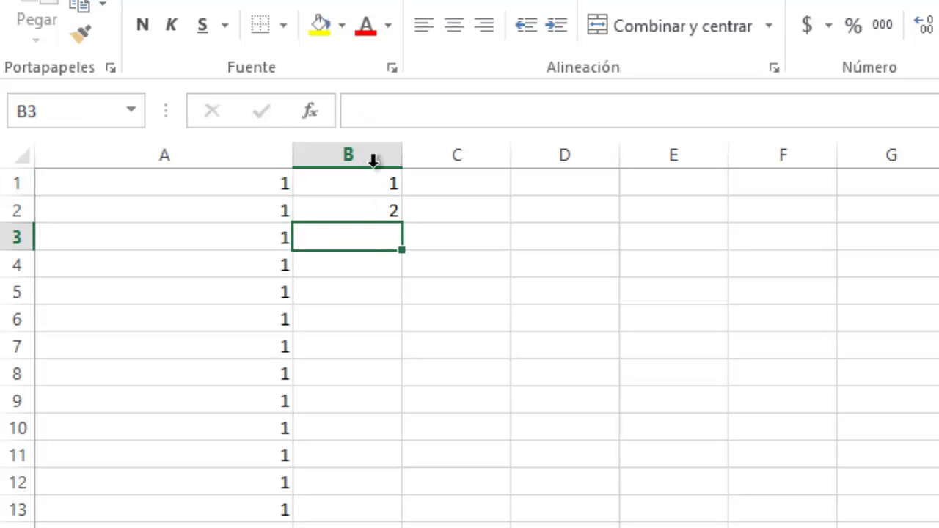
Try extending B1:B2 down to B5 as an incrementing series, and undo that fill
click(386, 189)
drag(387, 188, 389, 211)
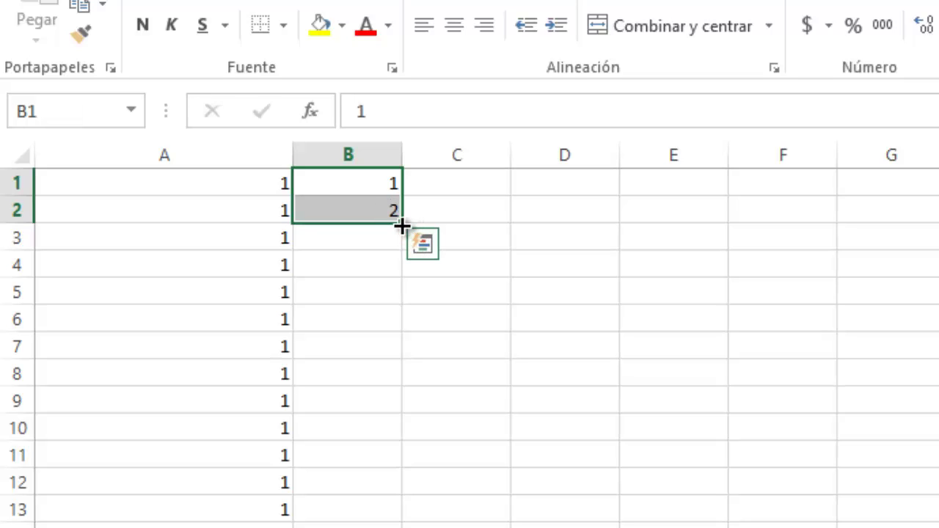
drag(402, 226, 401, 306)
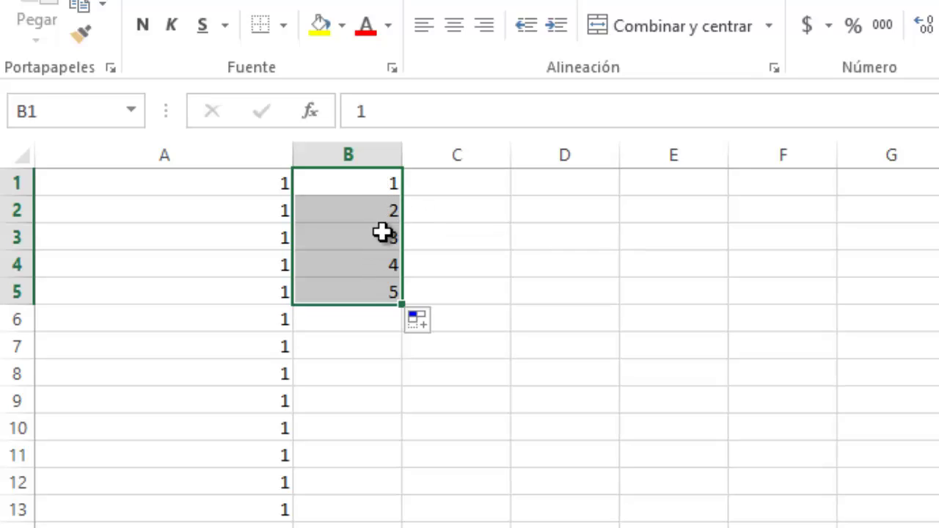
key(ctrl+z)
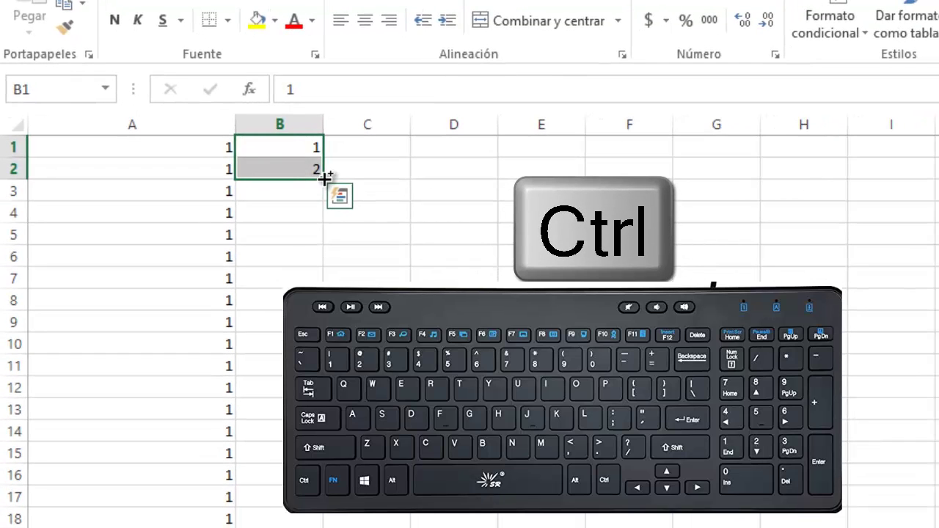
Fill B1:B2 down to row 18 as copies so that 1 and 2 alternate
drag(325, 179, 310, 519)
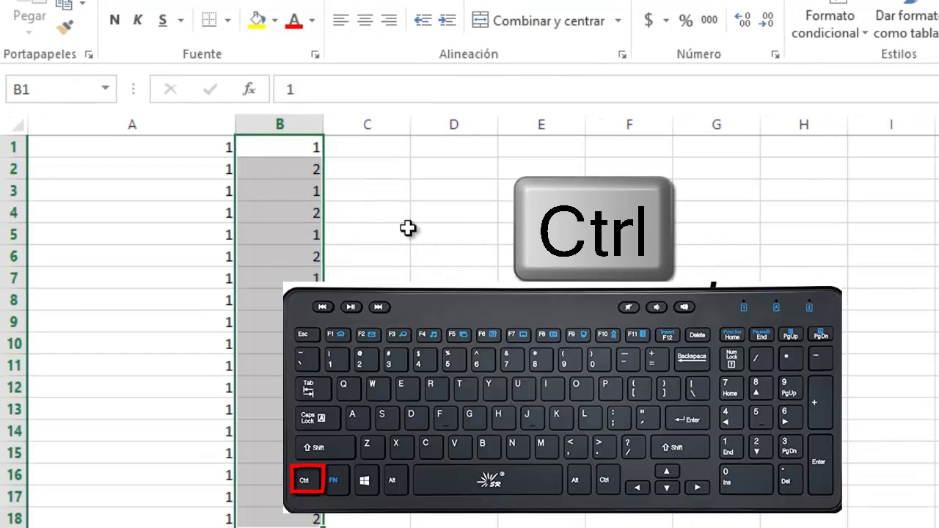
click(341, 170)
drag(321, 147, 298, 515)
click(398, 165)
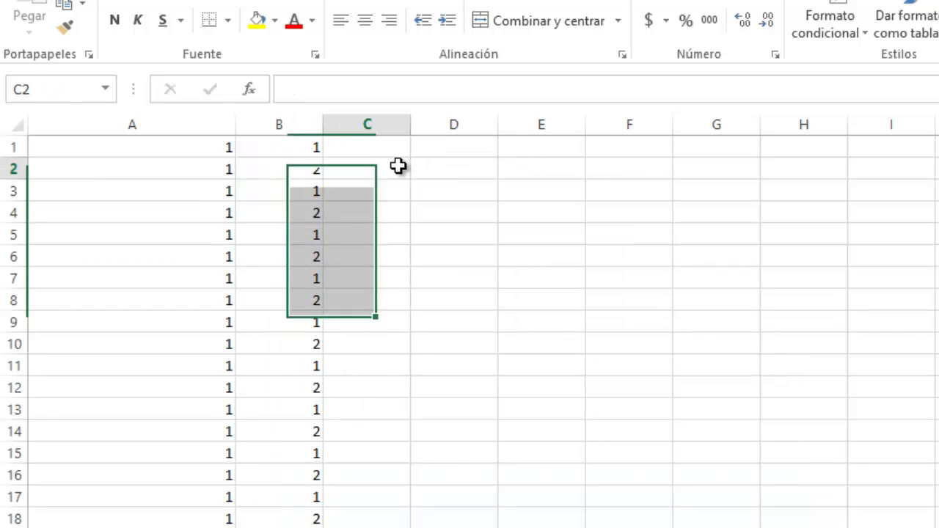
Enter 1 in cell C1 and 2 in cell C2
click(389, 148)
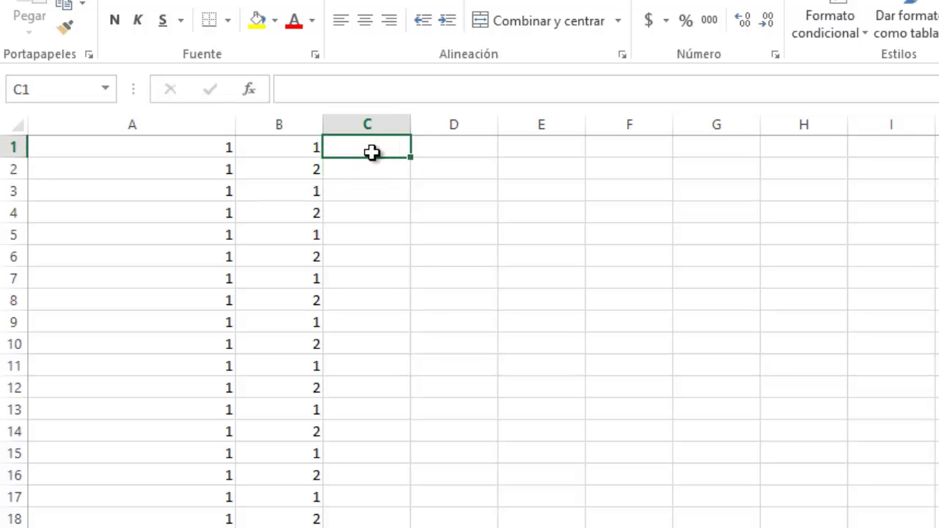
text(1)
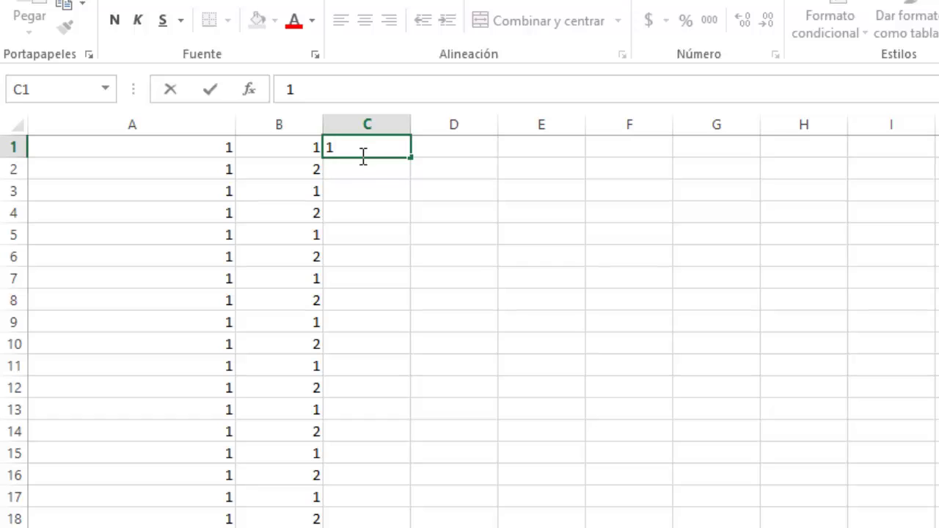
key(Return)
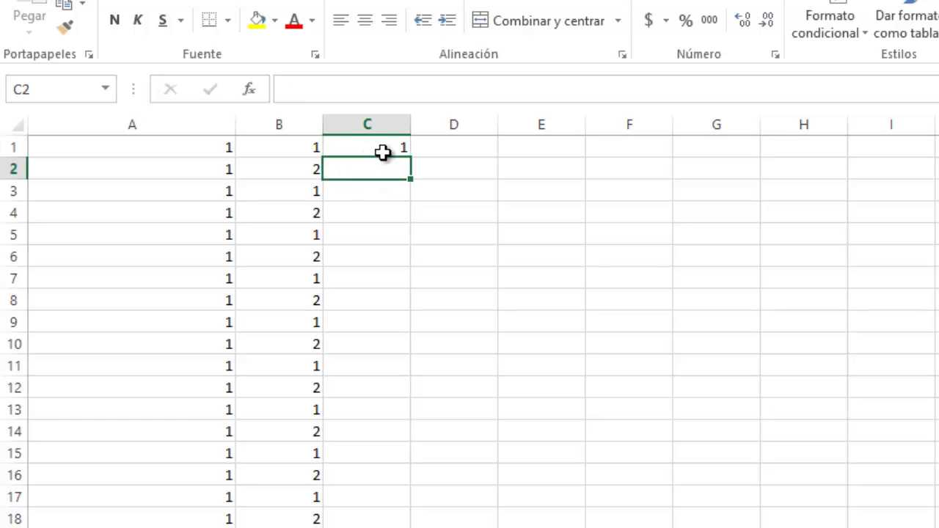
click(384, 150)
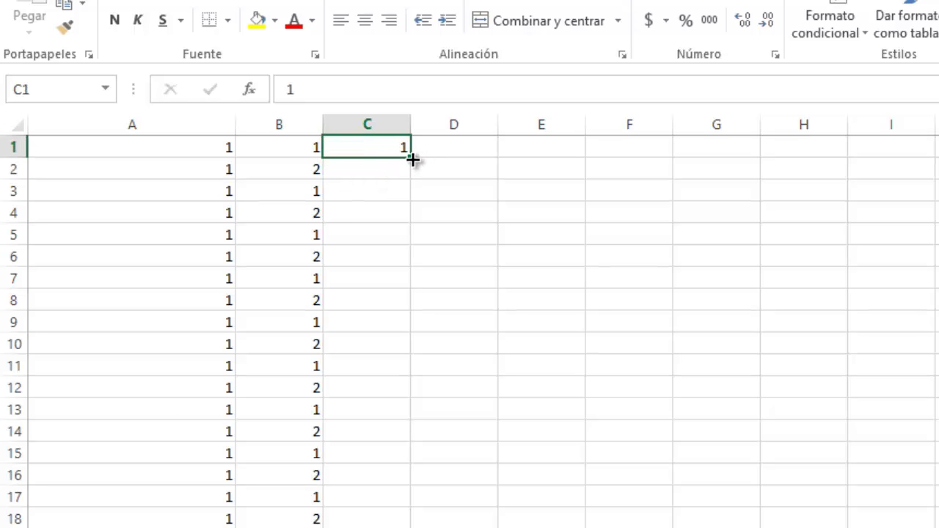
text(2)
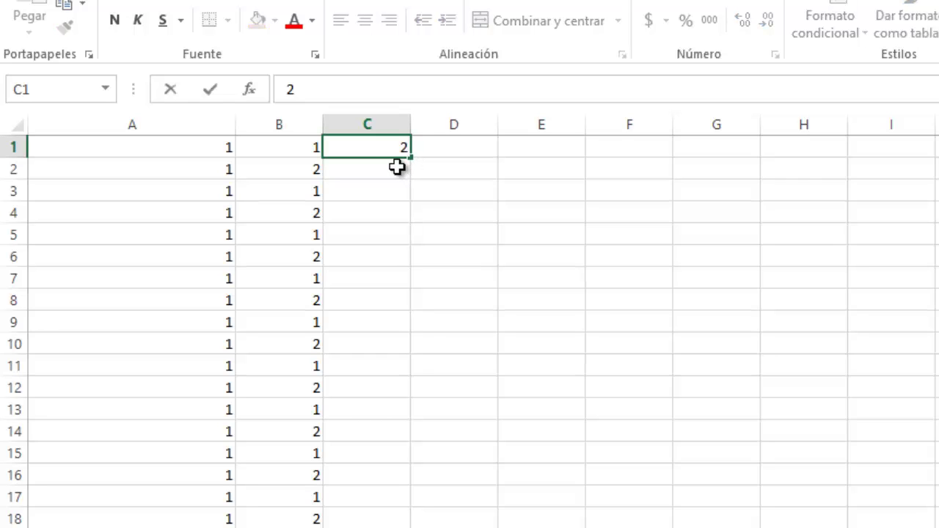
key(Escape)
click(392, 168)
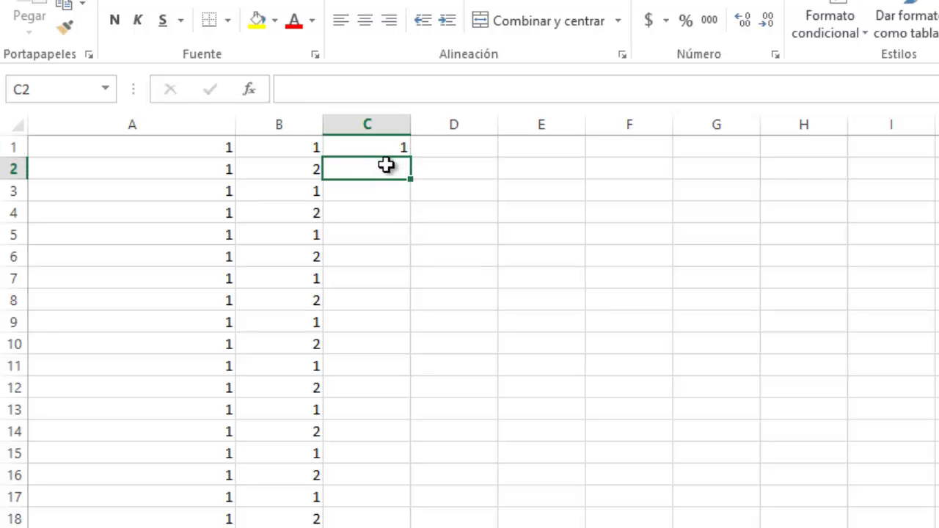
text(2)
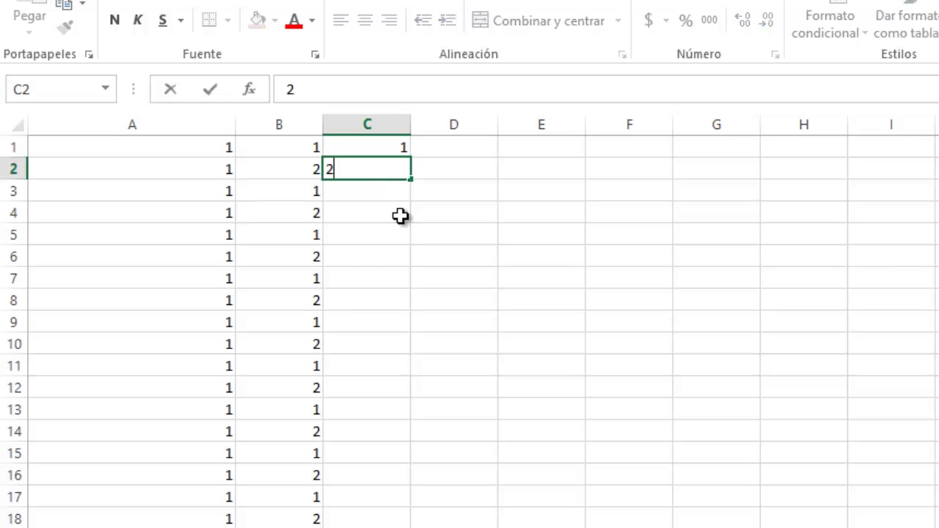
click(405, 231)
Extend C1:C2 down to C10 as an incrementing series from 1 to 10
drag(392, 151, 388, 173)
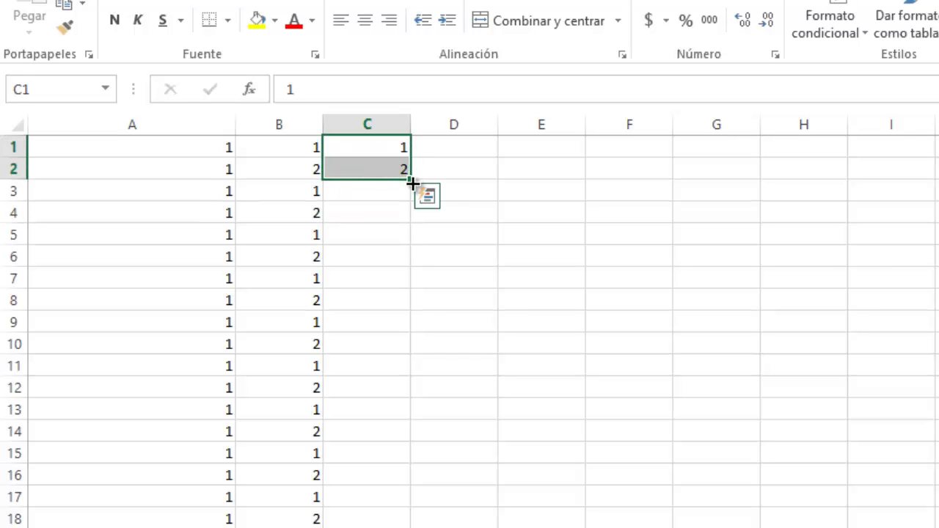
drag(414, 236, 415, 357)
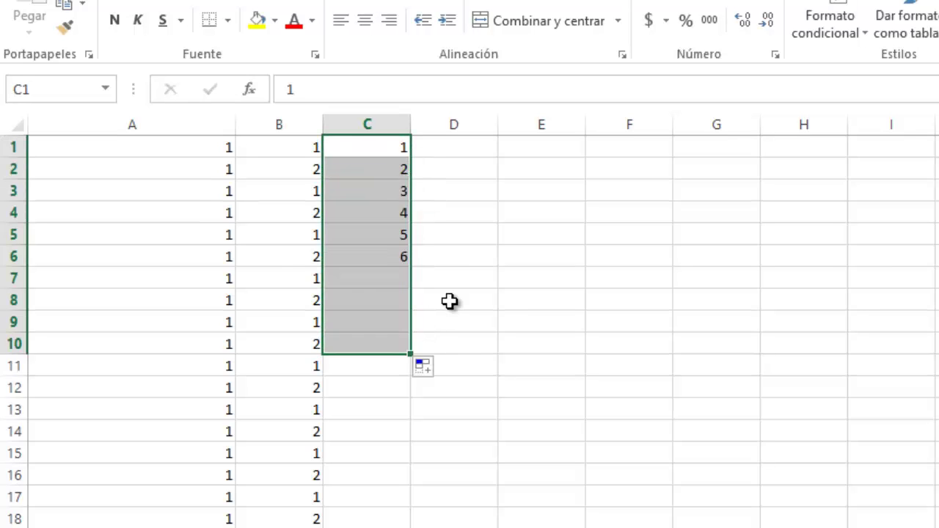
click(534, 278)
Fill C1:C10 down past row 23 as copies so that the 1 to 10 block repeats, and review the repeated blocks
drag(383, 145, 379, 344)
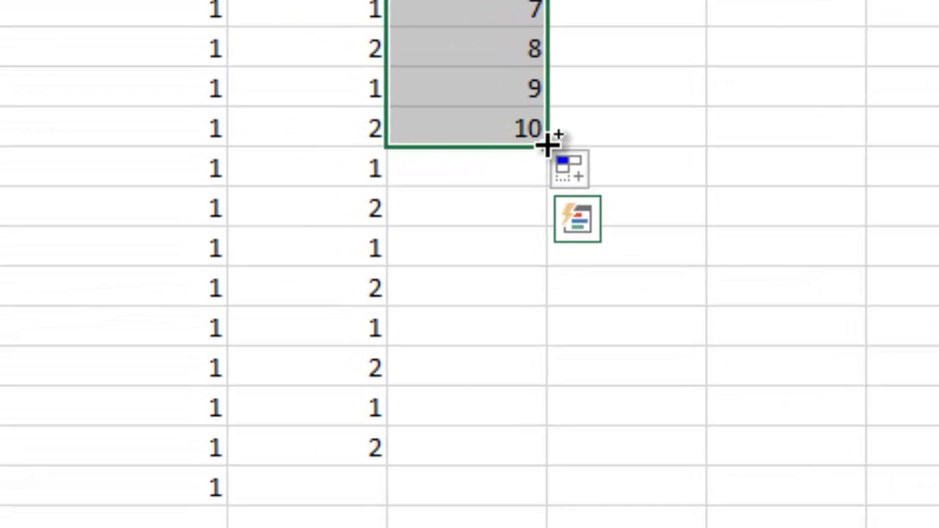
drag(548, 145, 625, 469)
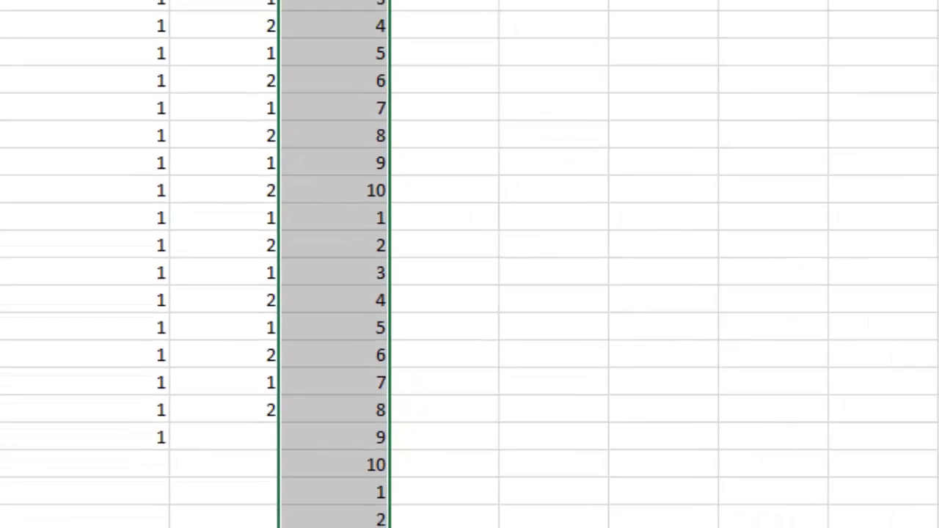
drag(289, 17, 292, 443)
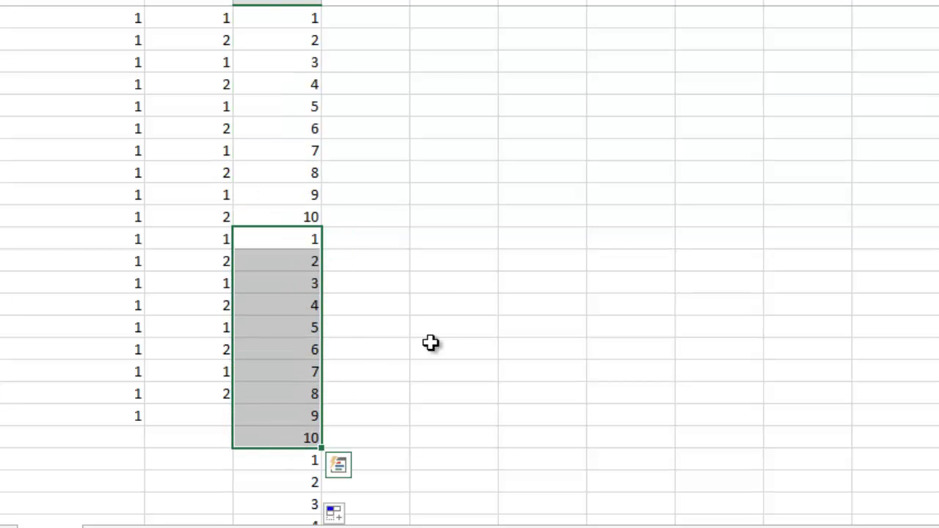
scroll(411, 334, down, 2)
scroll(337, 325, down, 3)
scroll(338, 193, up, 5)
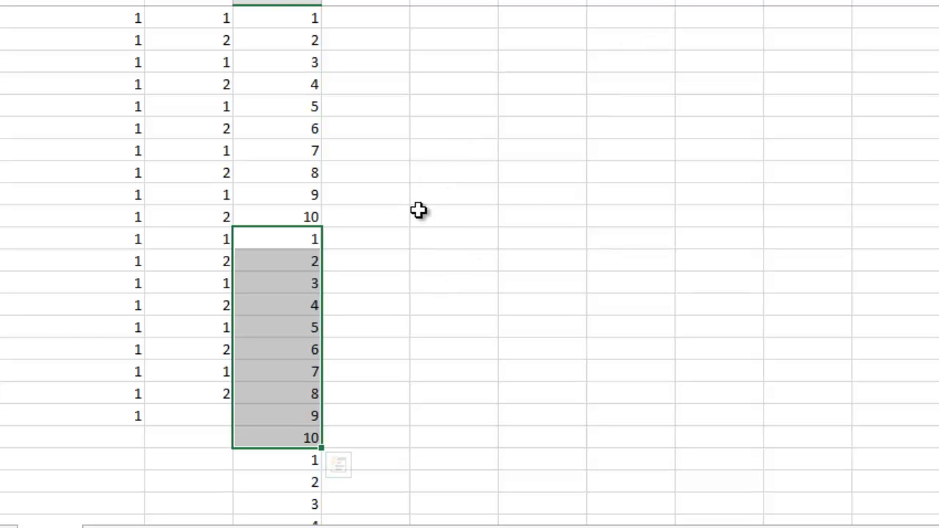
Enter "carro 1" in cell F4 and fill it down column F as an incrementing series
click(438, 210)
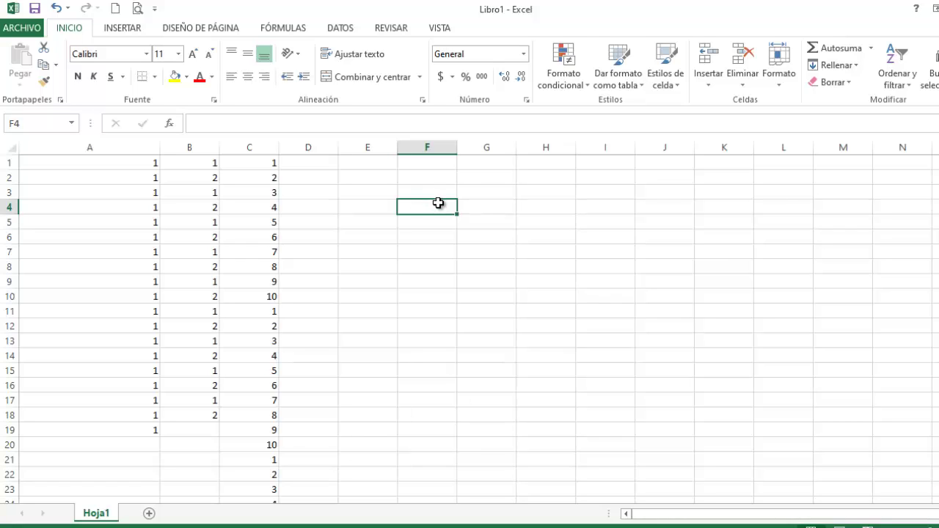
text(c)
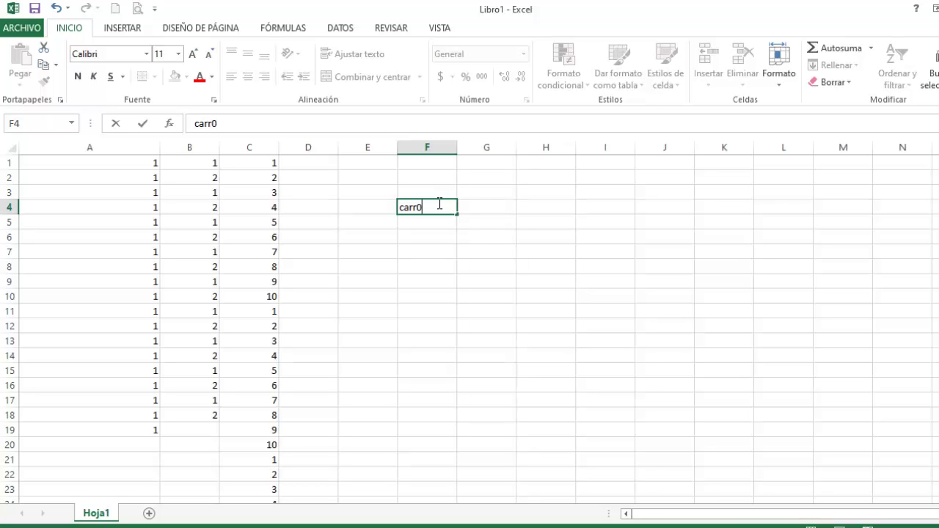
text(arro 1)
key(Return)
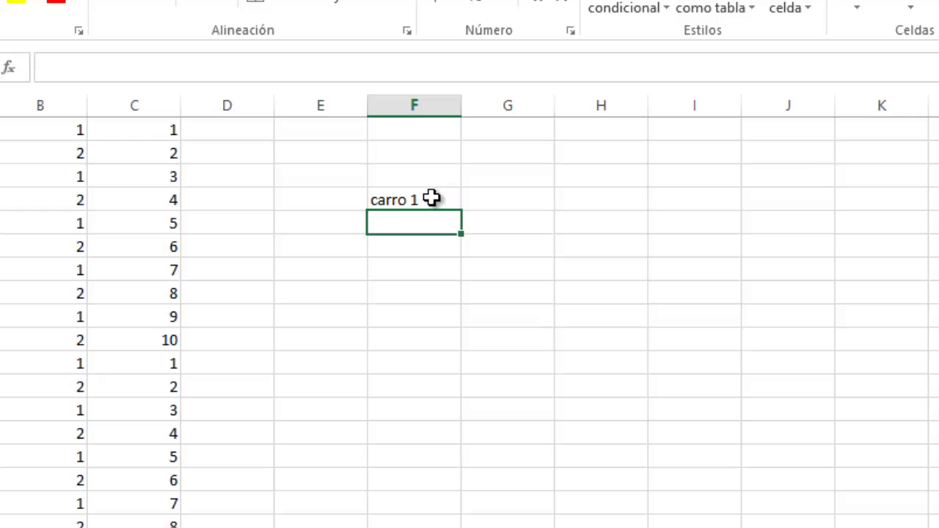
click(430, 198)
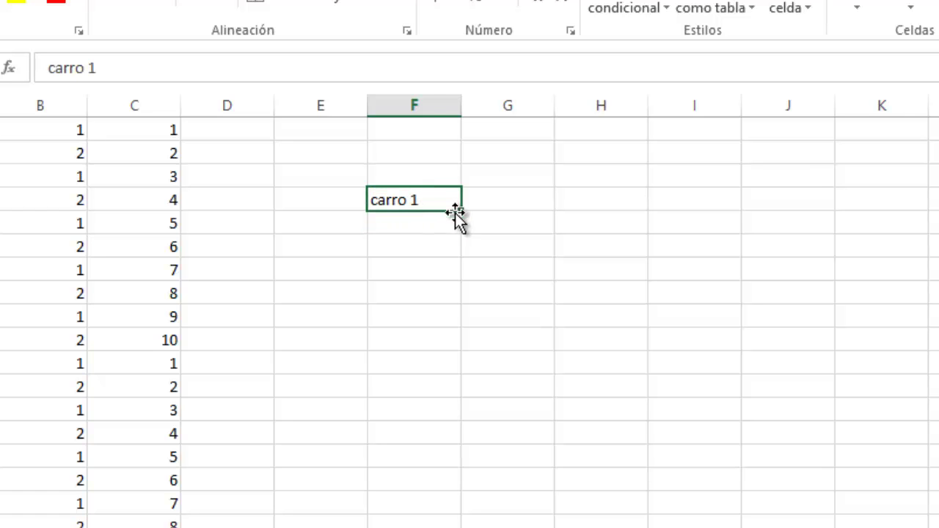
drag(461, 222, 499, 524)
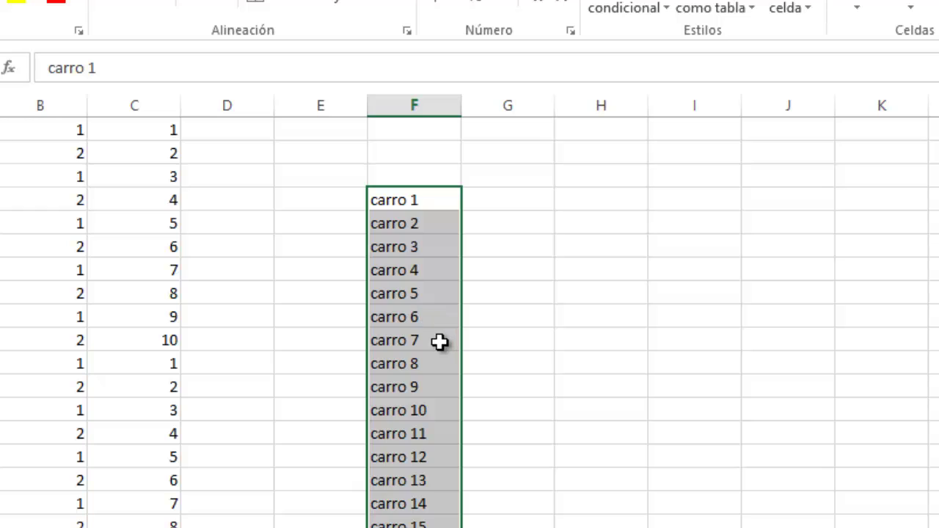
Refill column F downward from F4 with identical copies of "carro 1" instead of an incrementing series
click(425, 198)
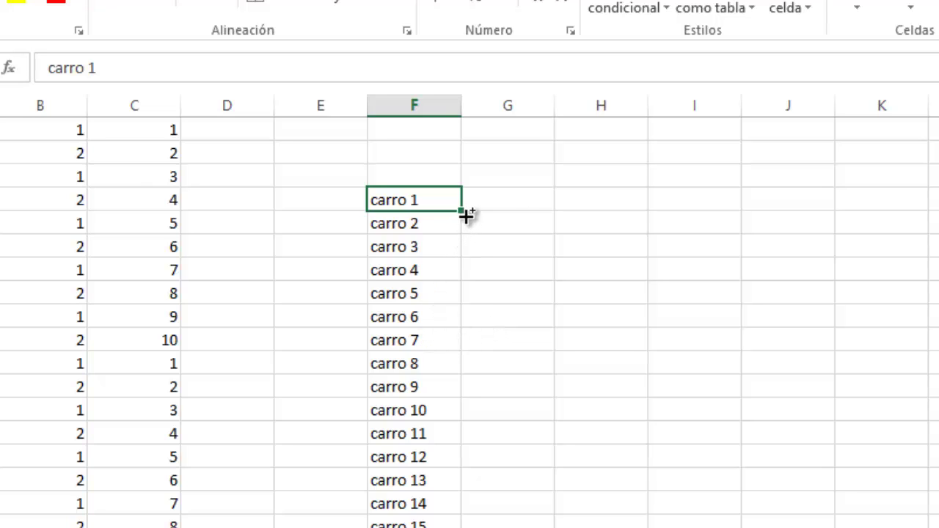
drag(466, 212, 469, 524)
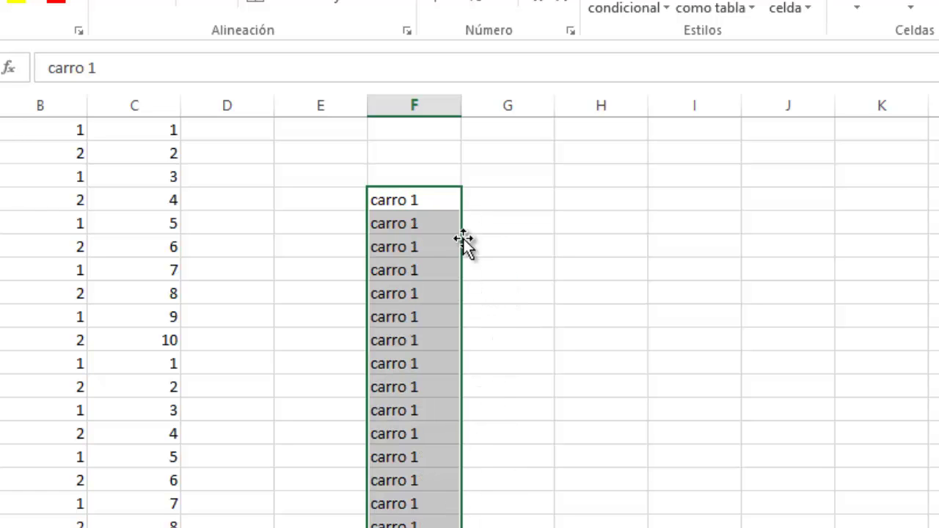
click(436, 204)
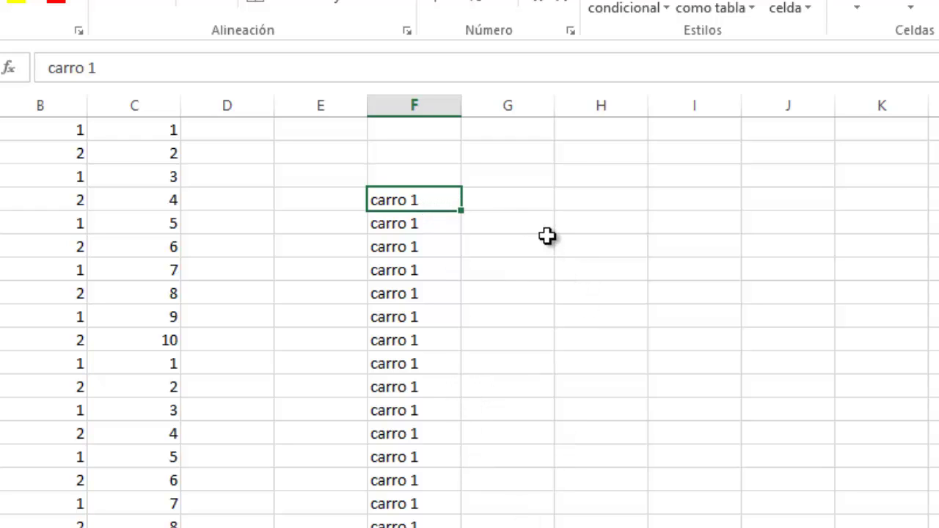
click(497, 206)
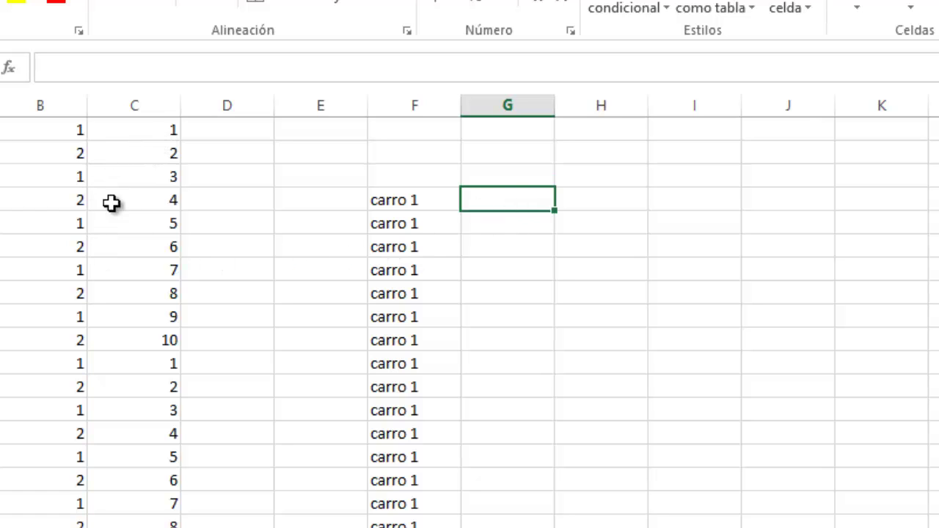
click(434, 197)
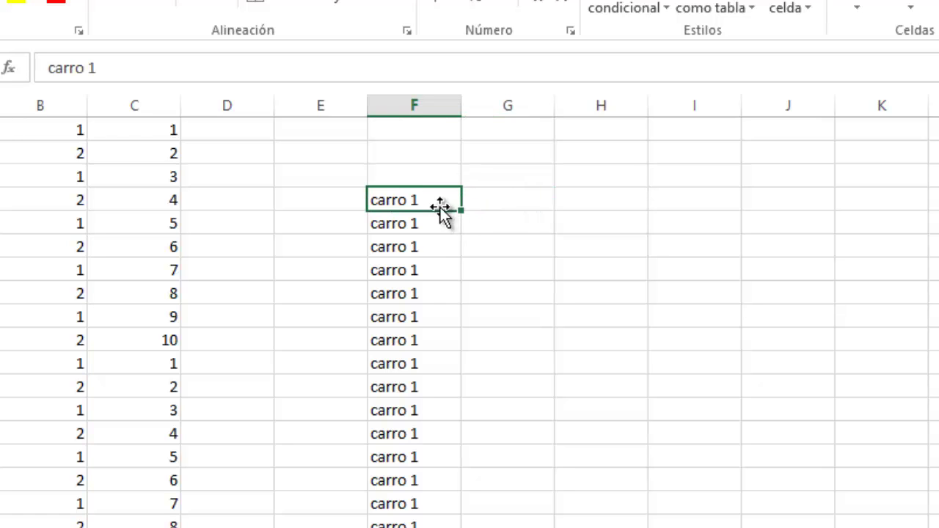
drag(428, 195, 506, 196)
click(682, 194)
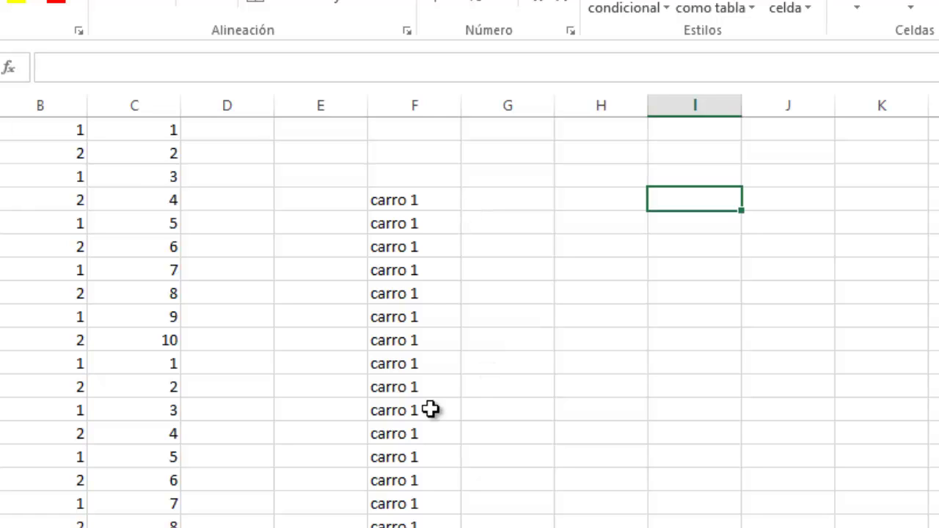
click(2, 455)
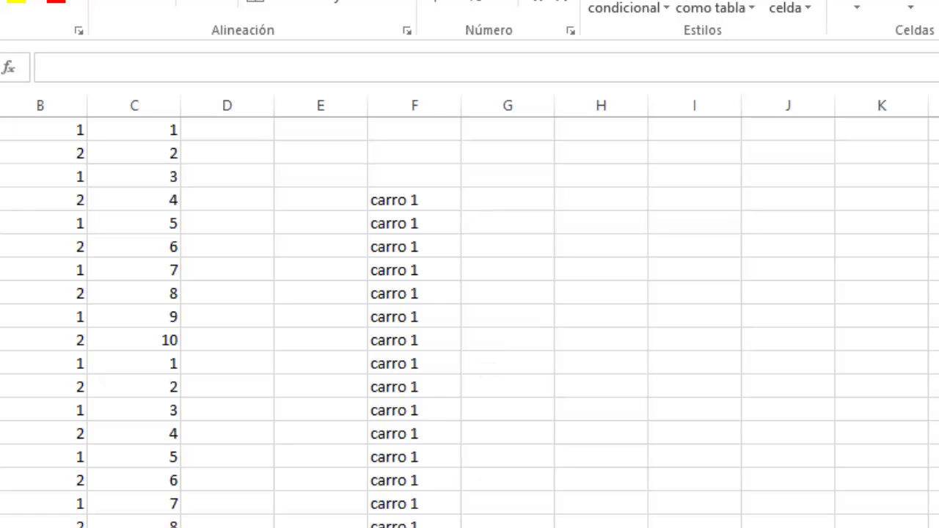